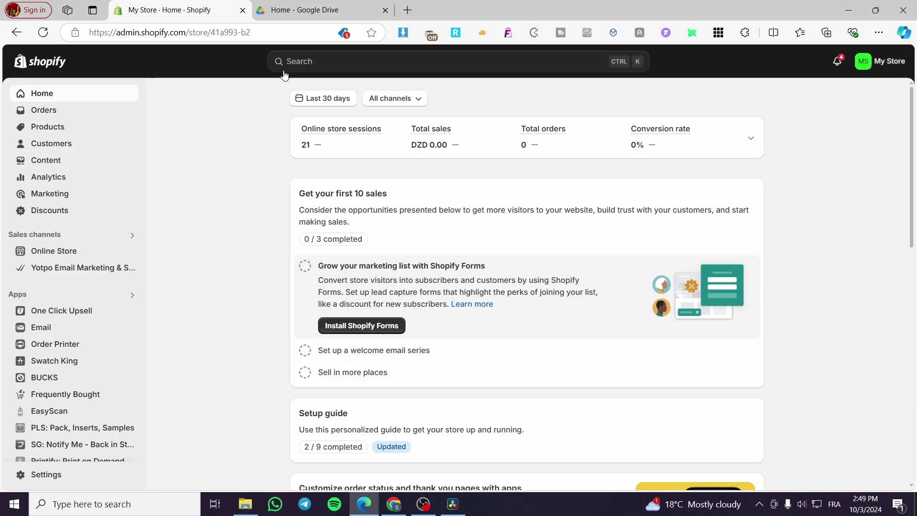
# Search the admin for 'xml feed' to reach the App Store feed apps.
pyautogui.click(298, 65)
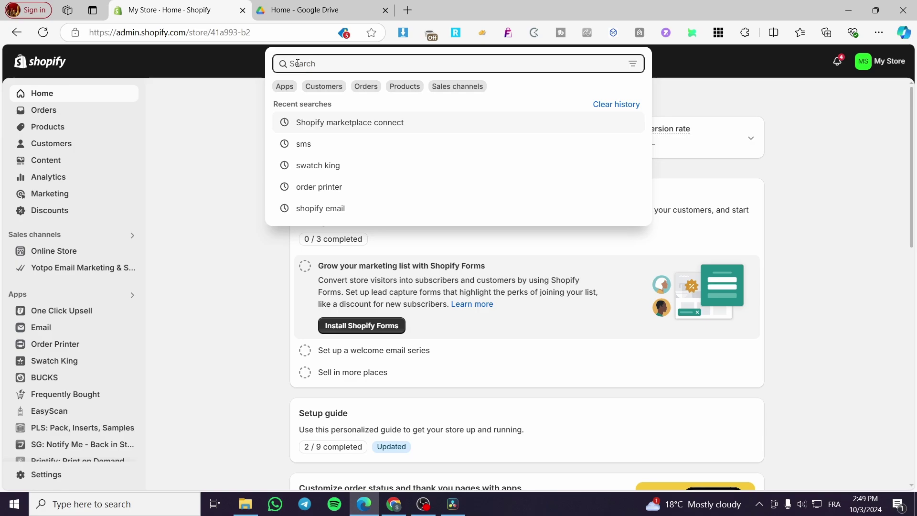
pyautogui.write('x')
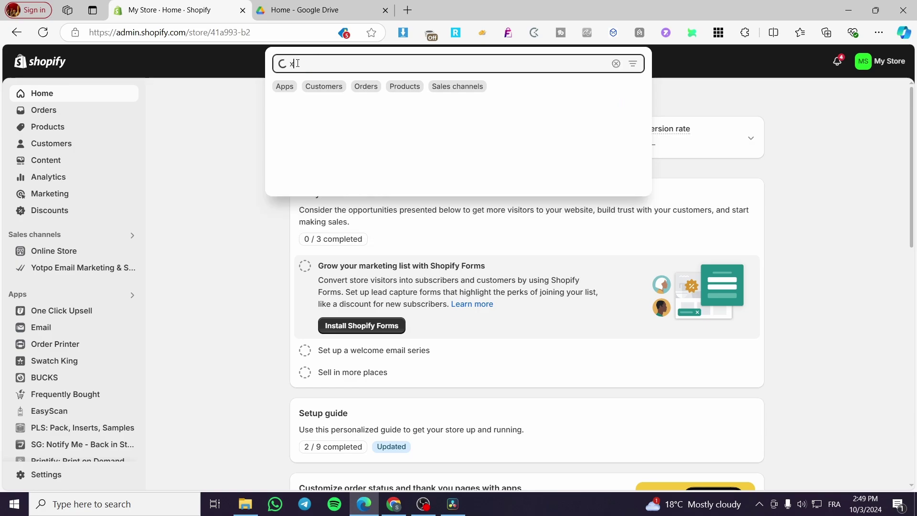
pyautogui.write('ml feed')
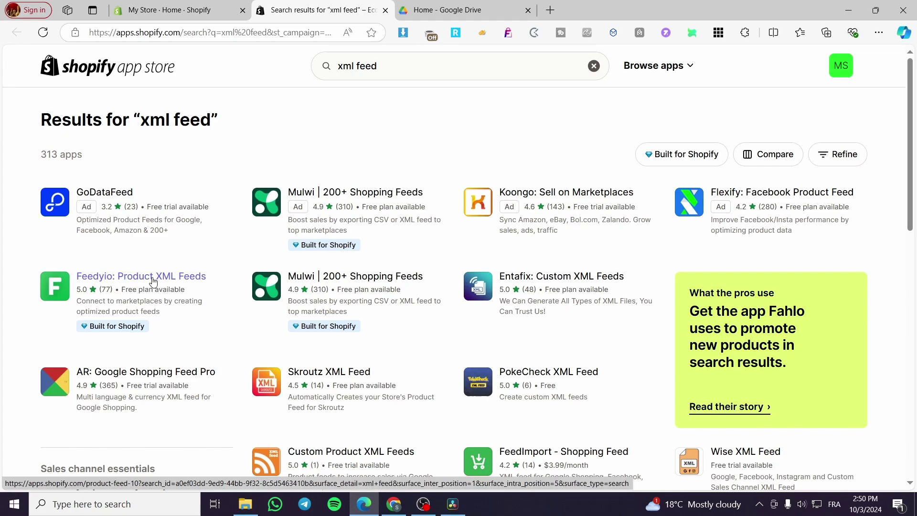
# Scroll the App Store listing for Feedyio: Product XML Feeds.
pyautogui.scroll(-2, 573, 301)
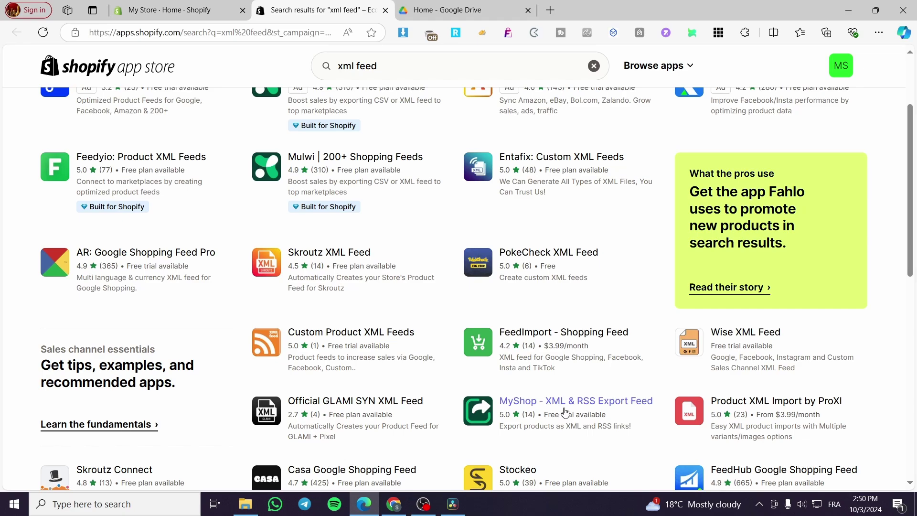
pyautogui.scroll(2, 352, 415)
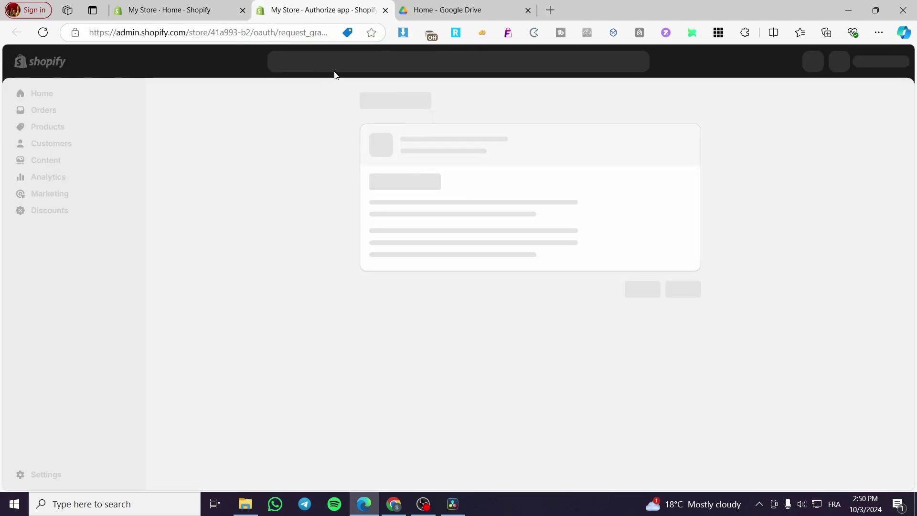
# Install Feedyio, pin it to the sidebar and move it to the top of Apps.
pyautogui.click(685, 327)
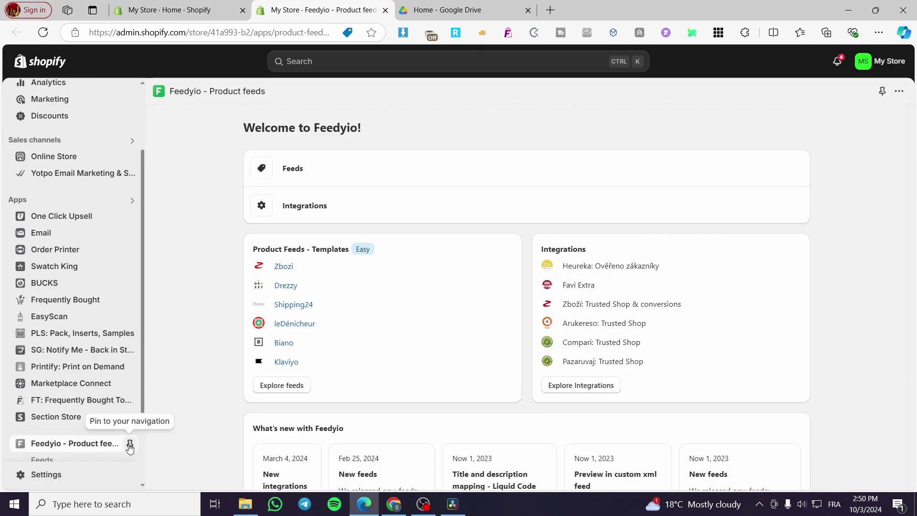
pyautogui.click(129, 446)
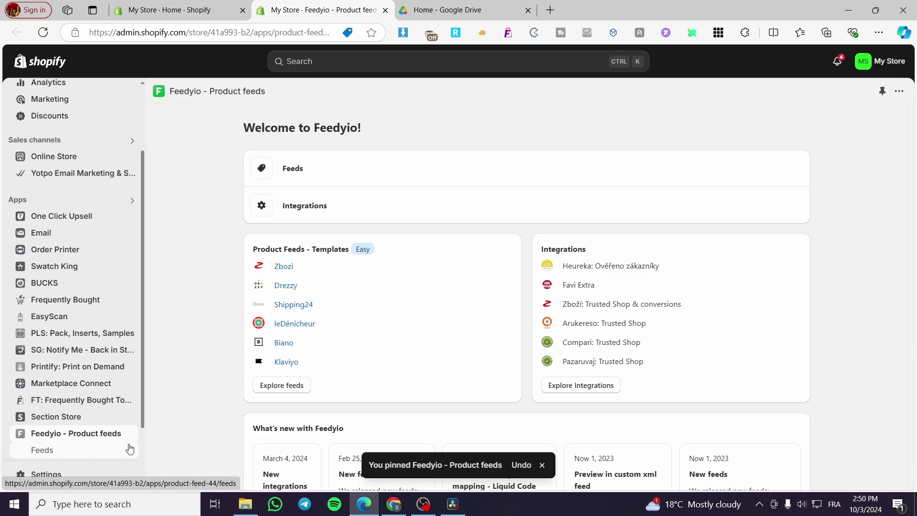
pyautogui.scroll(1, 128, 448)
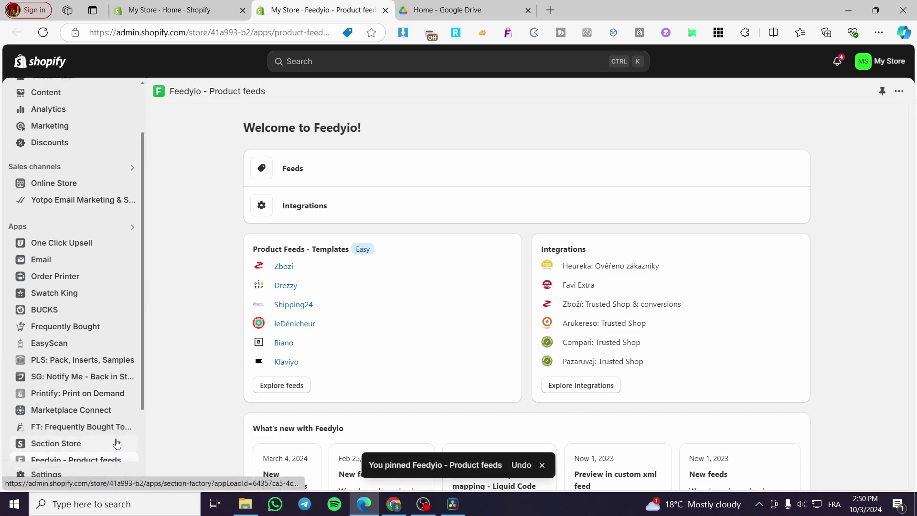
pyautogui.moveTo(110, 460); pyautogui.dragTo(72, 241)
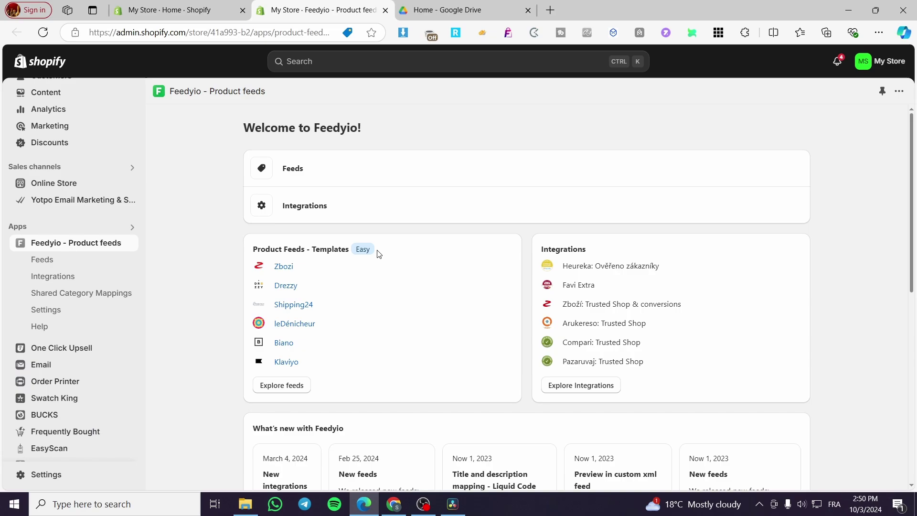
# Open Feedyio's Feeds page and check the 5 / 5 imported products.
pyautogui.click(280, 176)
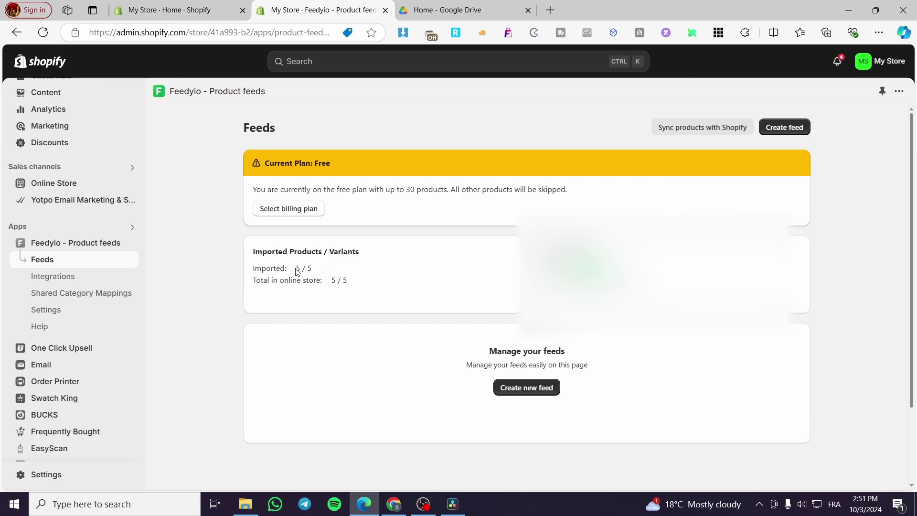
pyautogui.moveTo(296, 268); pyautogui.dragTo(348, 273)
pyautogui.click(409, 281)
# Start a new product feed and scroll the marketplace list from Bing down to Facebook.
pyautogui.click(533, 385)
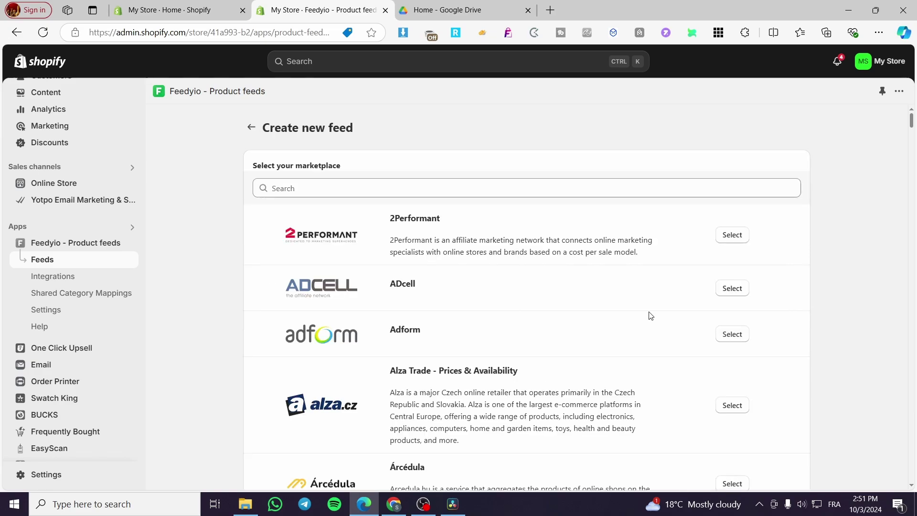
pyautogui.scroll(-1, 489, 290)
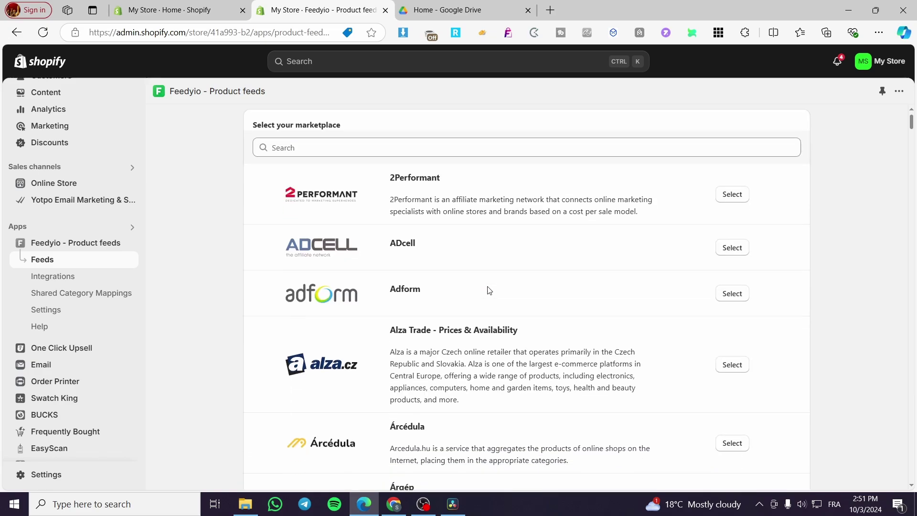
pyautogui.scroll(1, 478, 287)
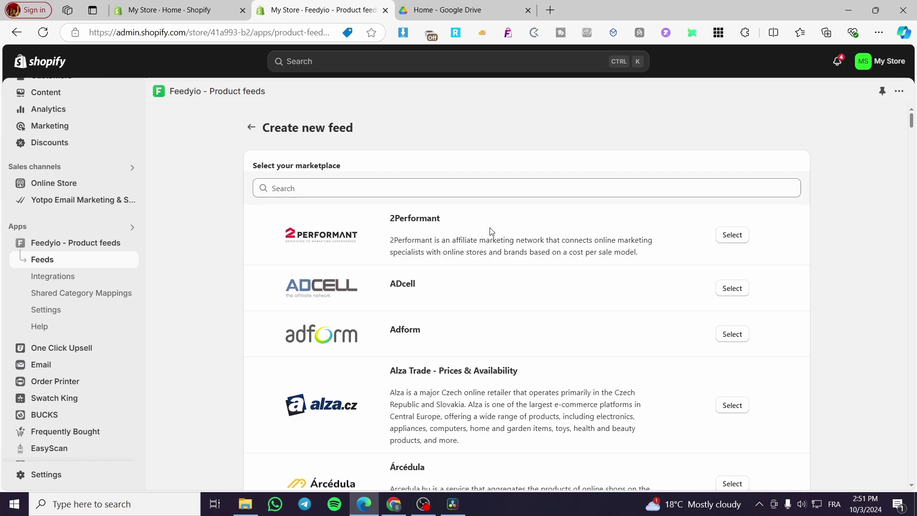
pyautogui.scroll(-15, 749, 248)
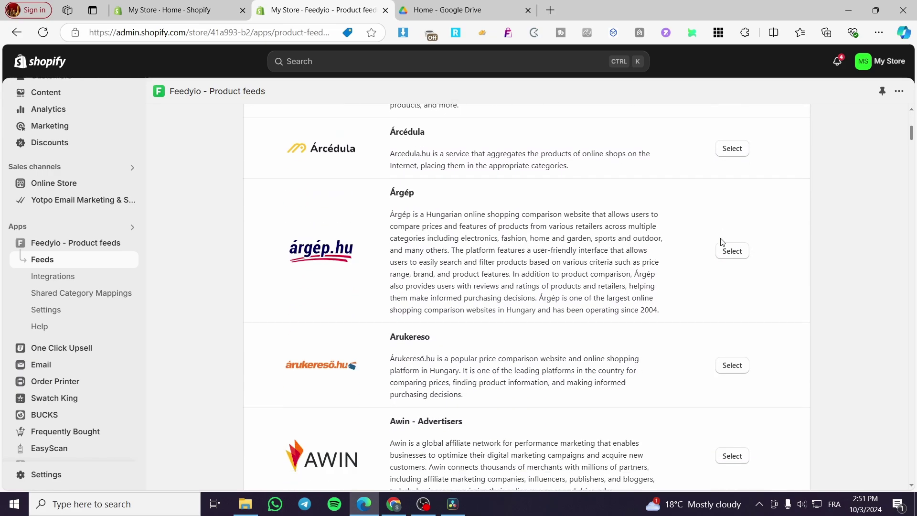
pyautogui.scroll(-8, 723, 241)
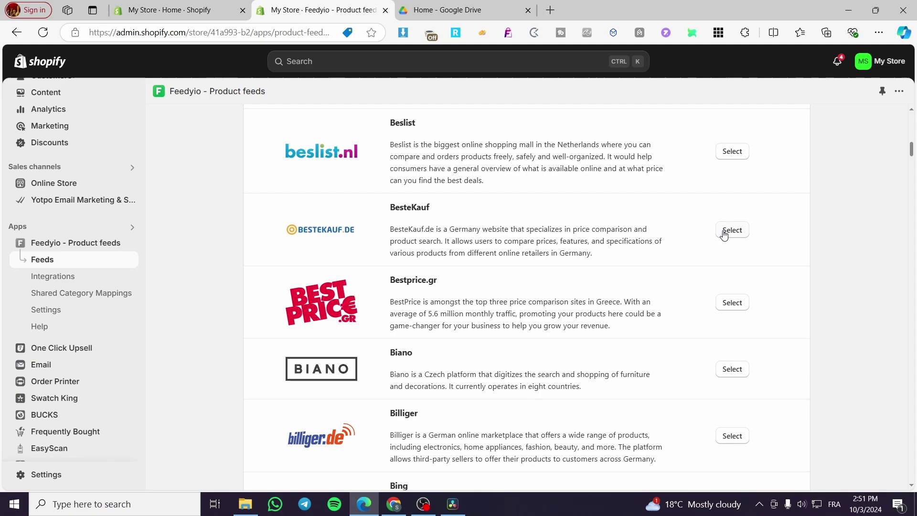
pyautogui.scroll(-12, 428, 164)
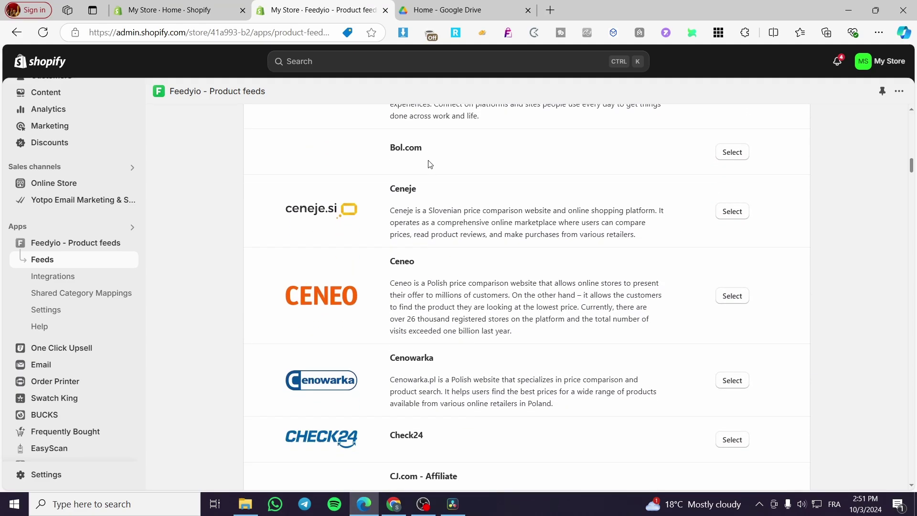
pyautogui.scroll(2, 430, 165)
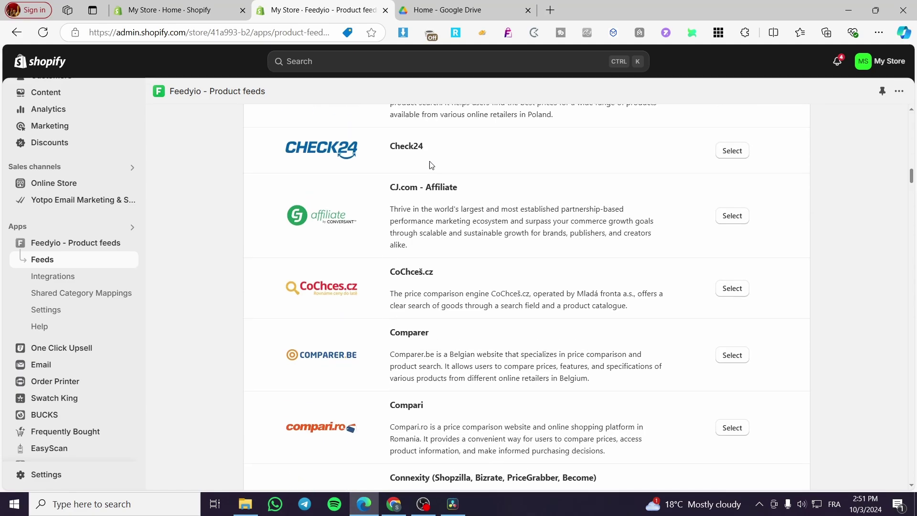
pyautogui.scroll(-10, 431, 165)
pyautogui.moveTo(911, 192); pyautogui.dragTo(913, 215)
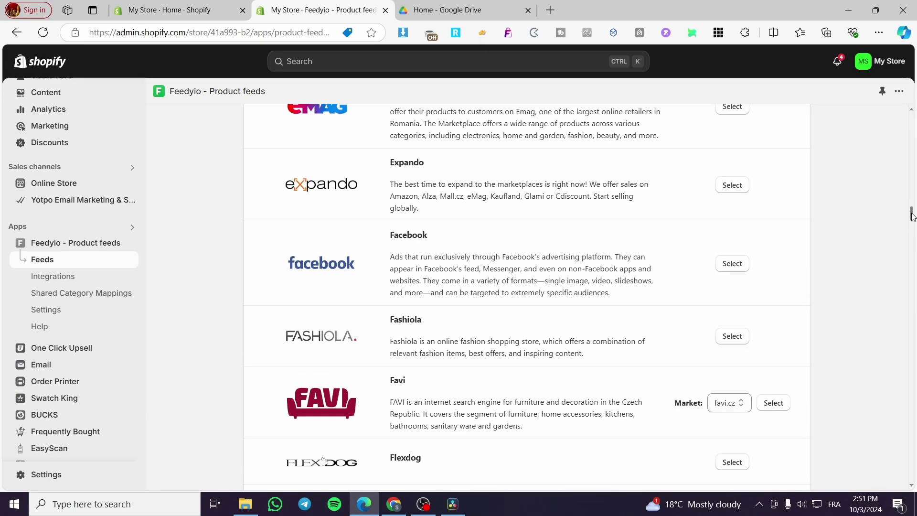
pyautogui.scroll(-7, 482, 276)
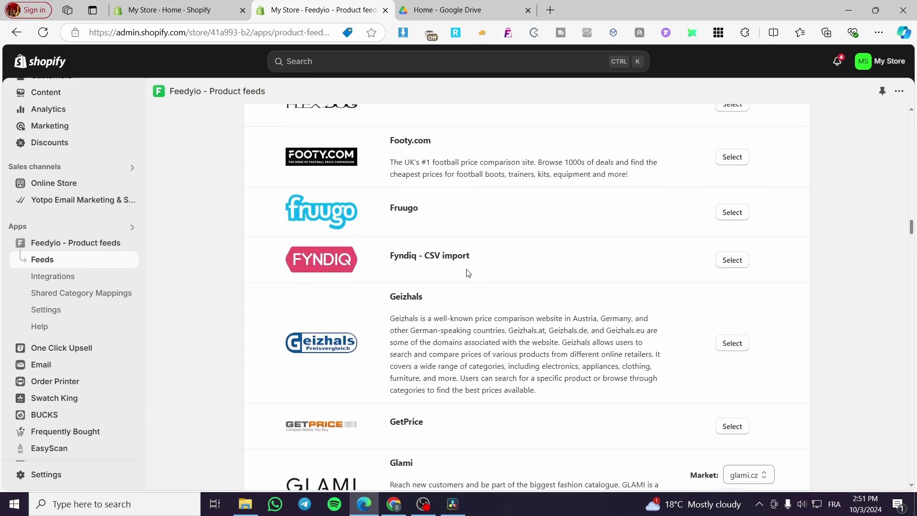
pyautogui.scroll(-8, 407, 224)
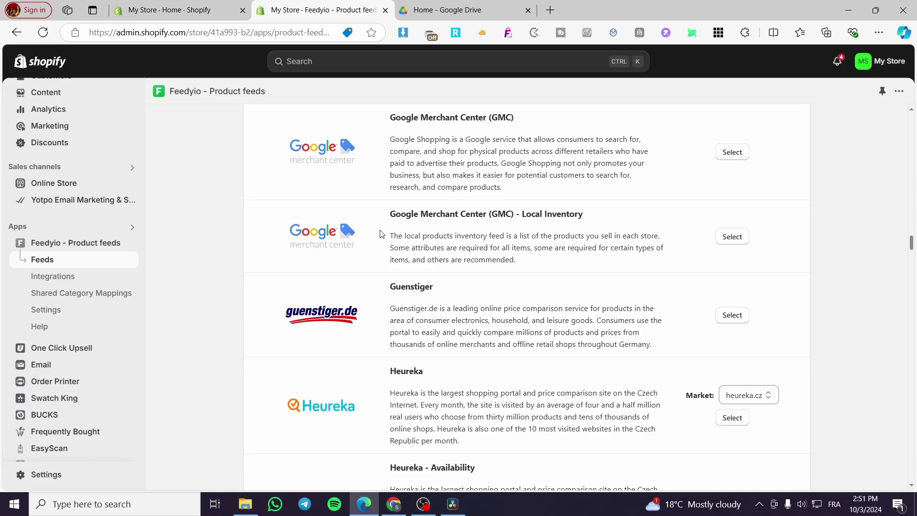
pyautogui.scroll(-12, 470, 206)
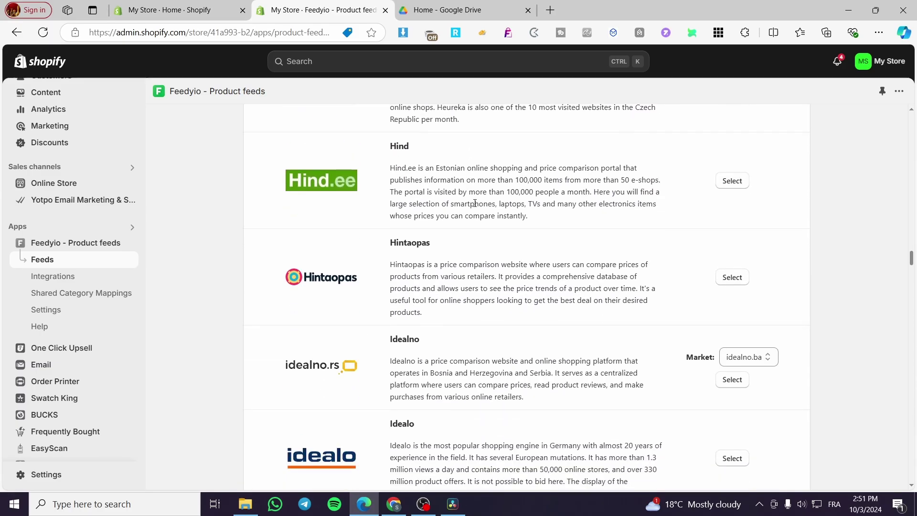
pyautogui.scroll(-3, 478, 208)
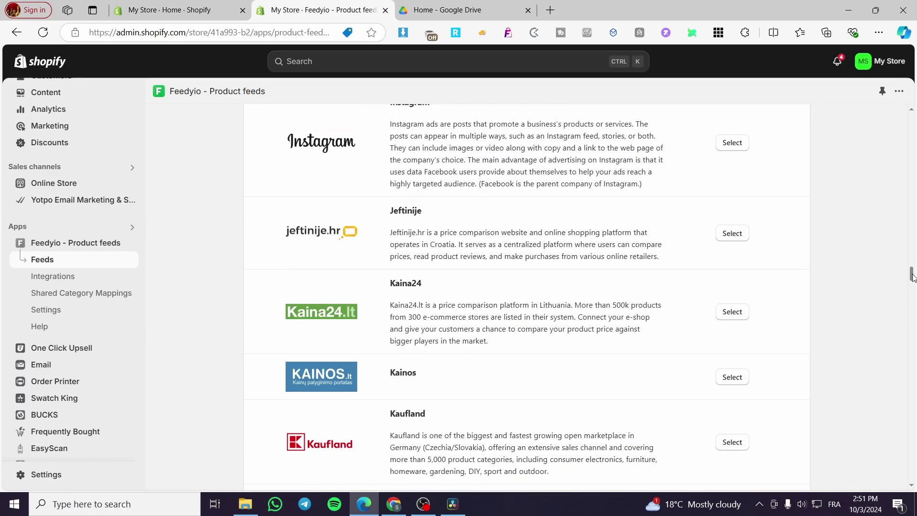
pyautogui.moveTo(912, 292); pyautogui.dragTo(914, 218)
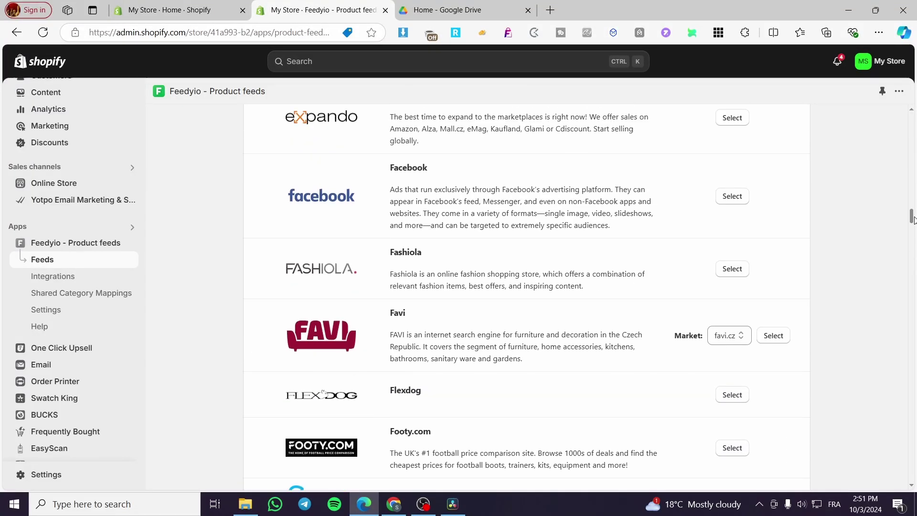
# Select Facebook as the new feed's marketplace.
pyautogui.click(739, 197)
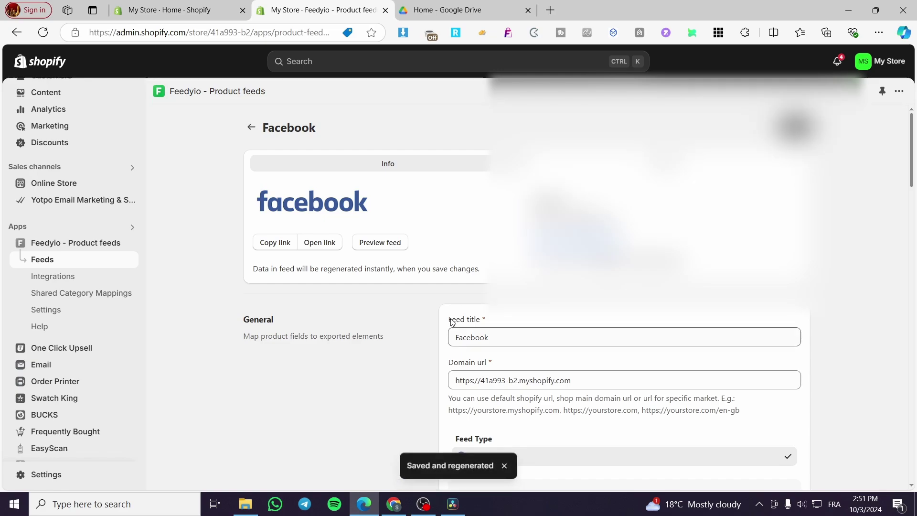
pyautogui.scroll(-2, 452, 326)
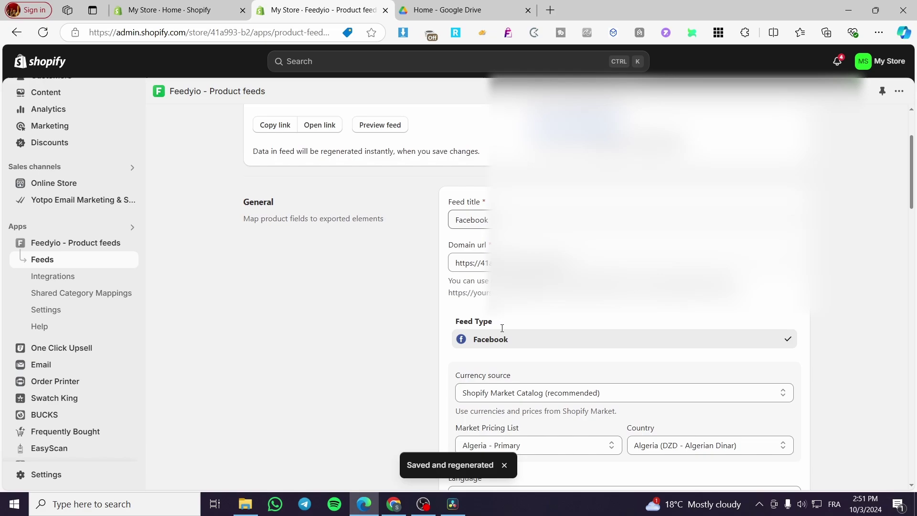
pyautogui.scroll(-2, 460, 252)
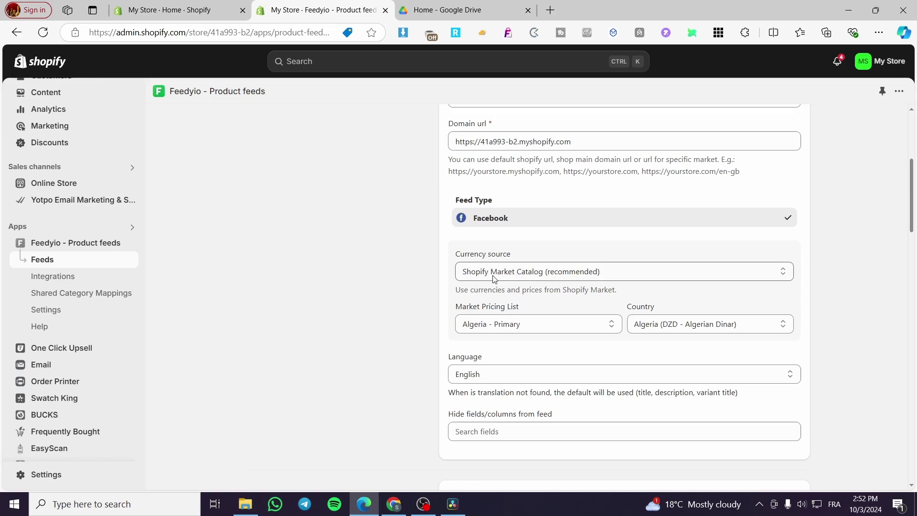
# Keep Shopify Market Catalog currency, Algeria - Primary pricing list and Algeria as country.
pyautogui.click(621, 274)
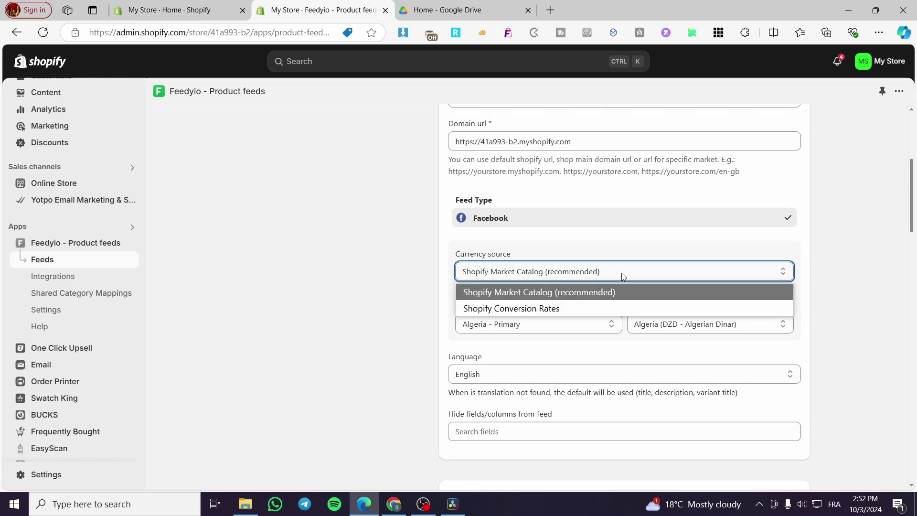
pyautogui.click(621, 274)
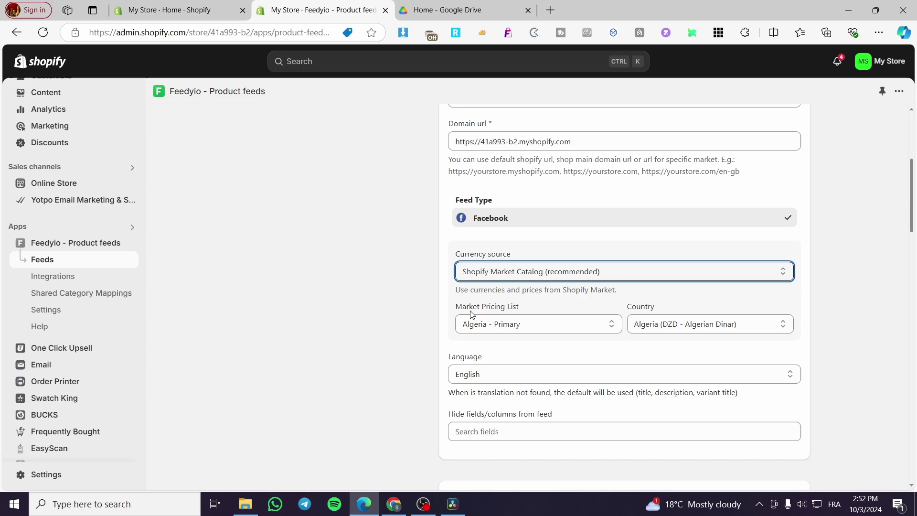
pyautogui.click(520, 327)
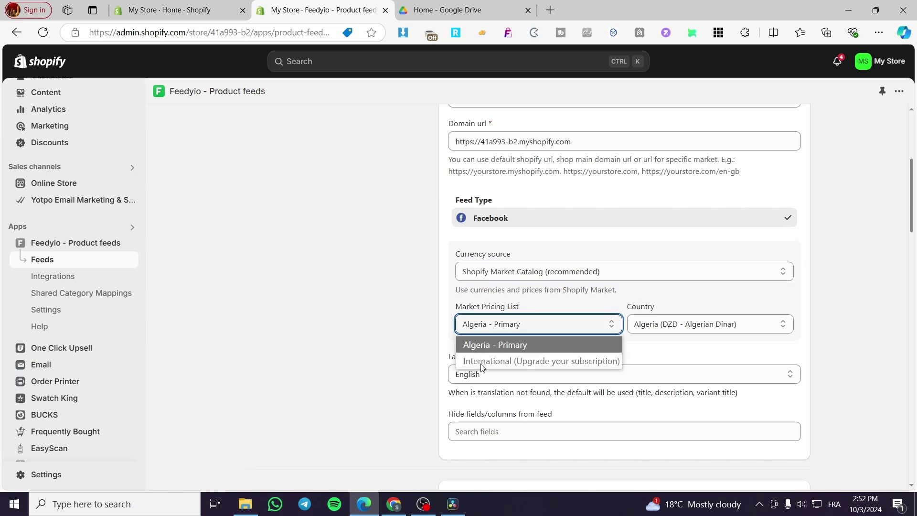
pyautogui.click(596, 329)
pyautogui.click(698, 324)
pyautogui.click(702, 326)
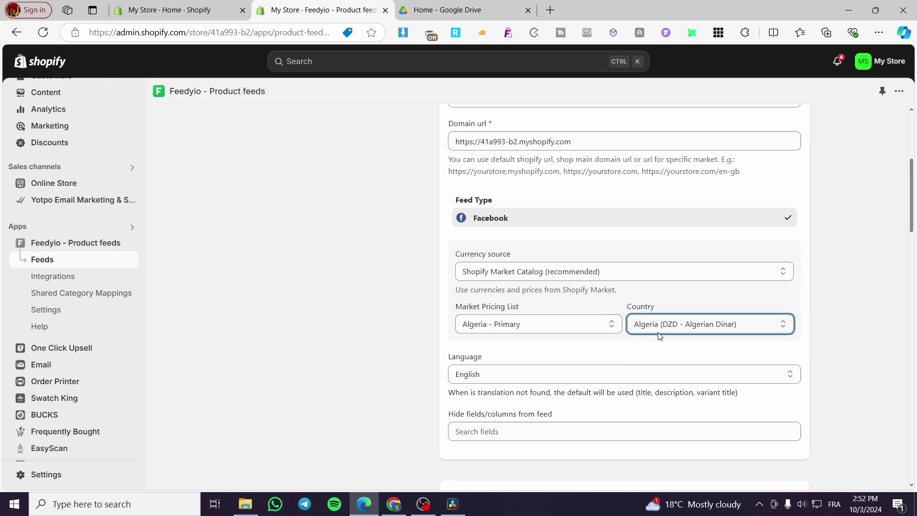
pyautogui.scroll(-3, 536, 296)
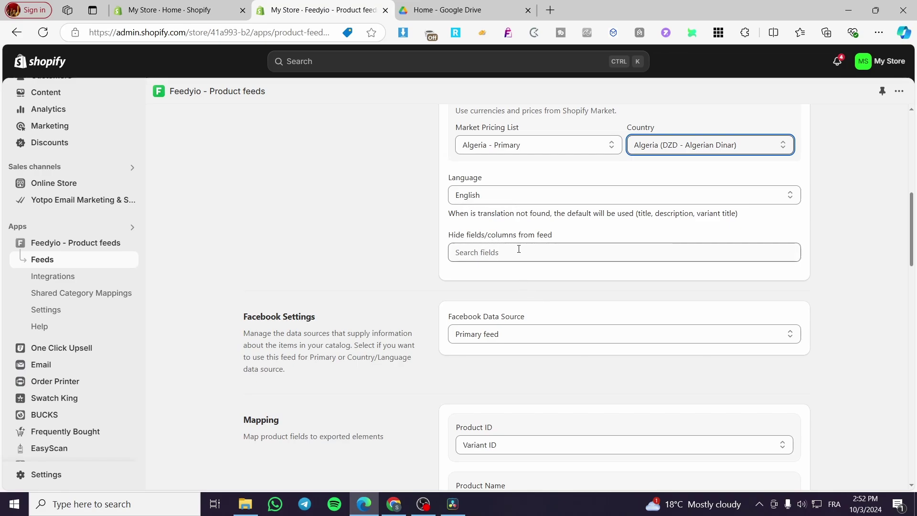
pyautogui.scroll(-5, 508, 283)
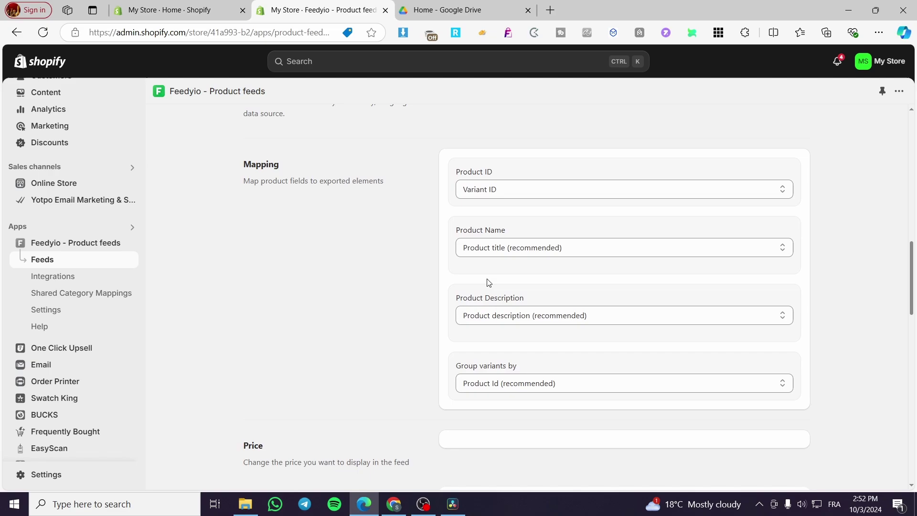
pyautogui.scroll(-1, 477, 280)
pyautogui.scroll(3, 526, 263)
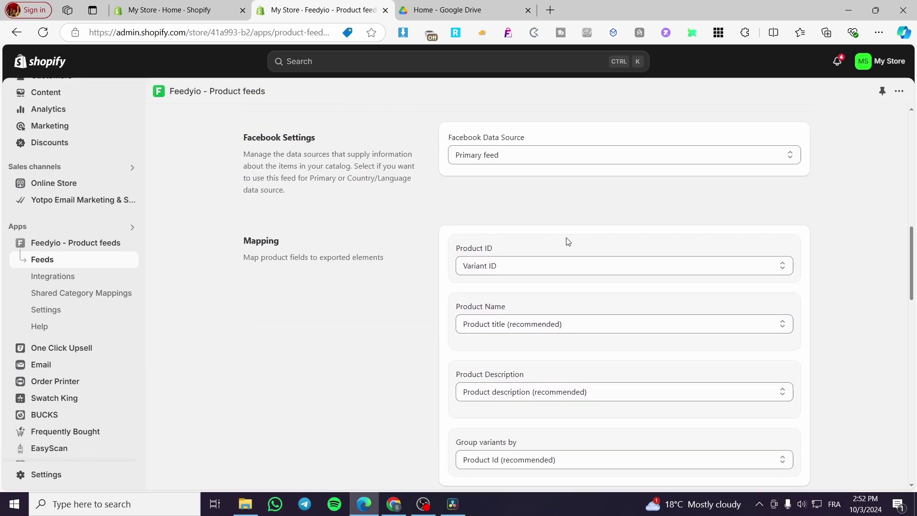
pyautogui.scroll(-3, 563, 243)
pyautogui.scroll(-2, 429, 274)
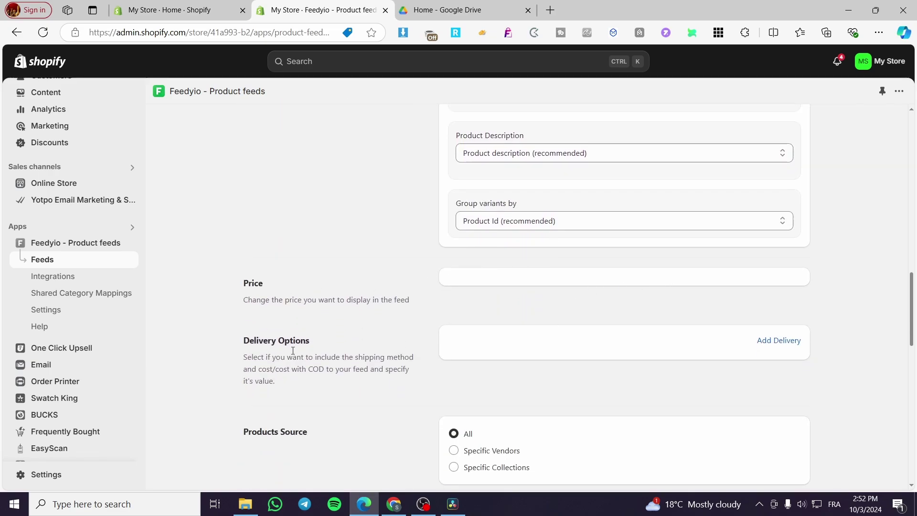
pyautogui.scroll(-1, 349, 351)
pyautogui.scroll(-9, 392, 359)
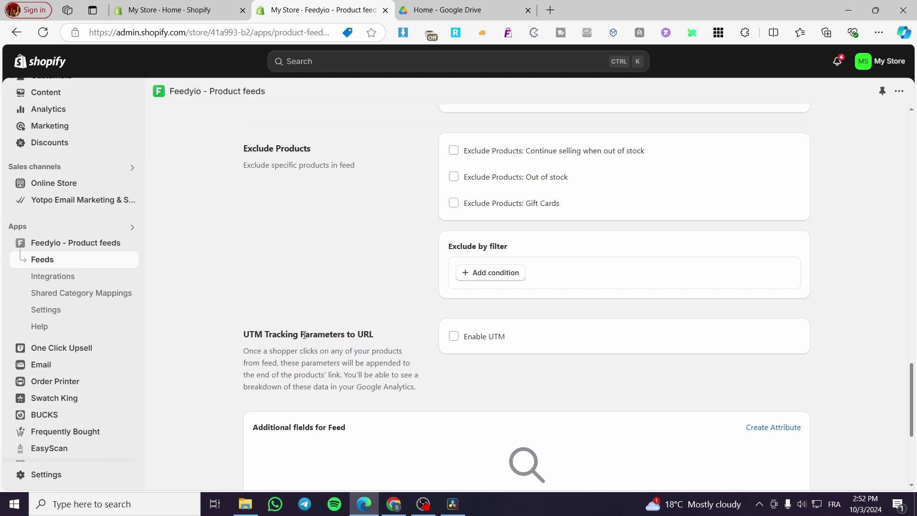
pyautogui.scroll(-2, 619, 311)
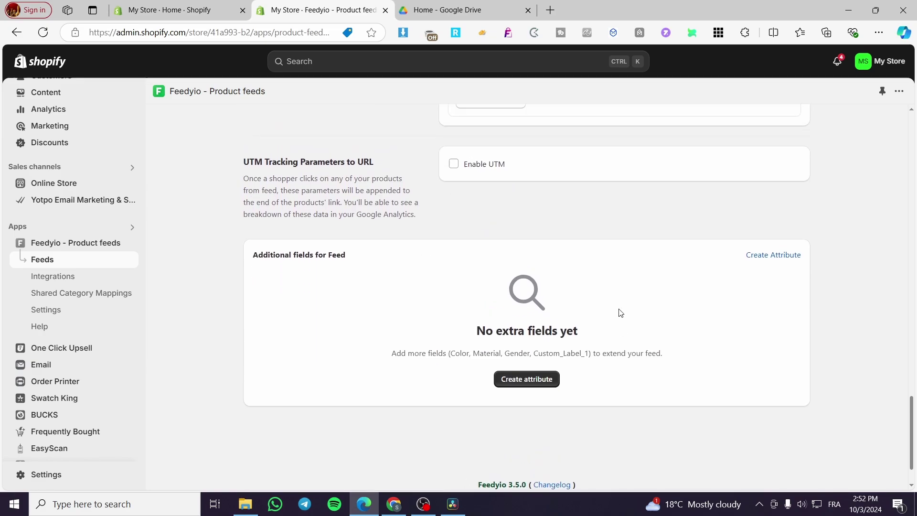
pyautogui.scroll(20, 479, 382)
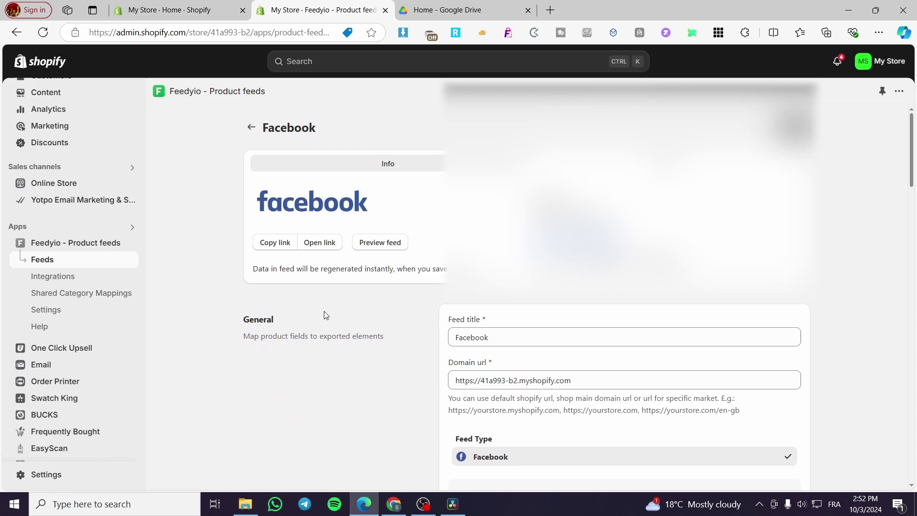
# Preview the Facebook feed's XML, listing products like Gaming Pc, then copy its link.
pyautogui.click(388, 248)
pyautogui.scroll(-8, 400, 303)
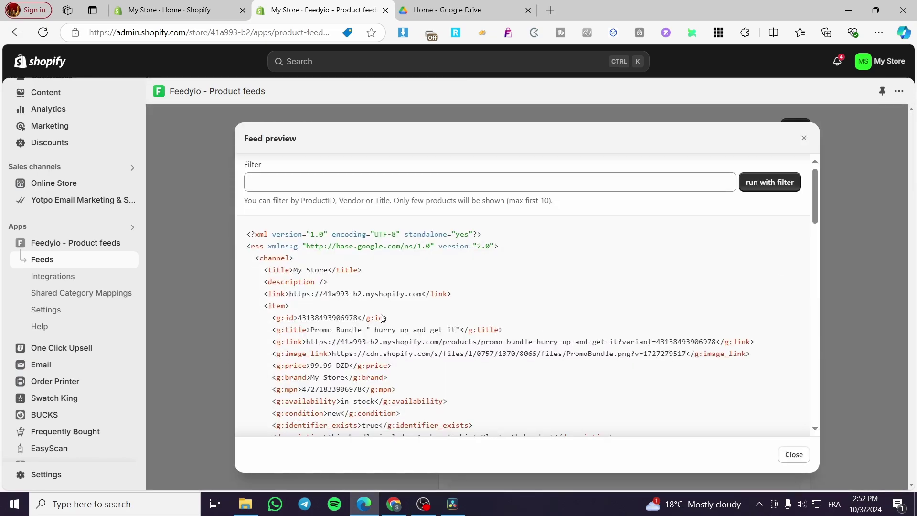
pyautogui.scroll(-10, 401, 303)
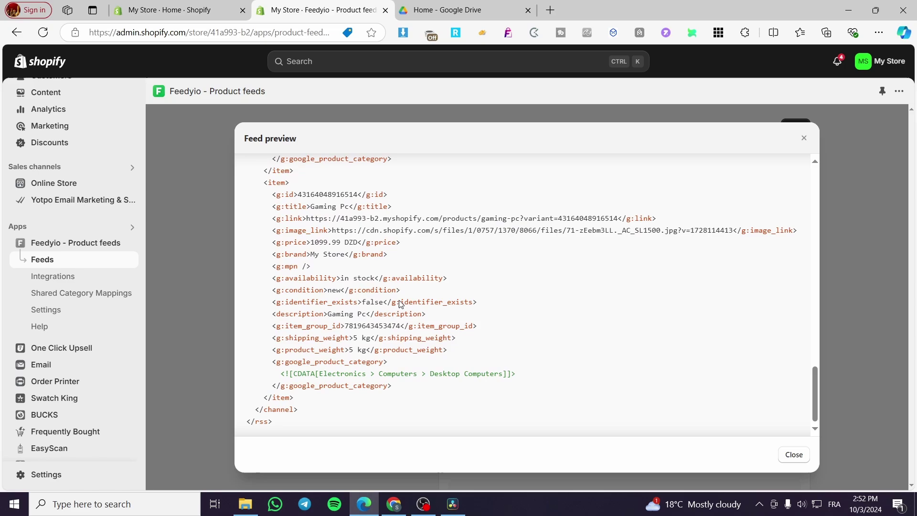
pyautogui.scroll(18, 316, 415)
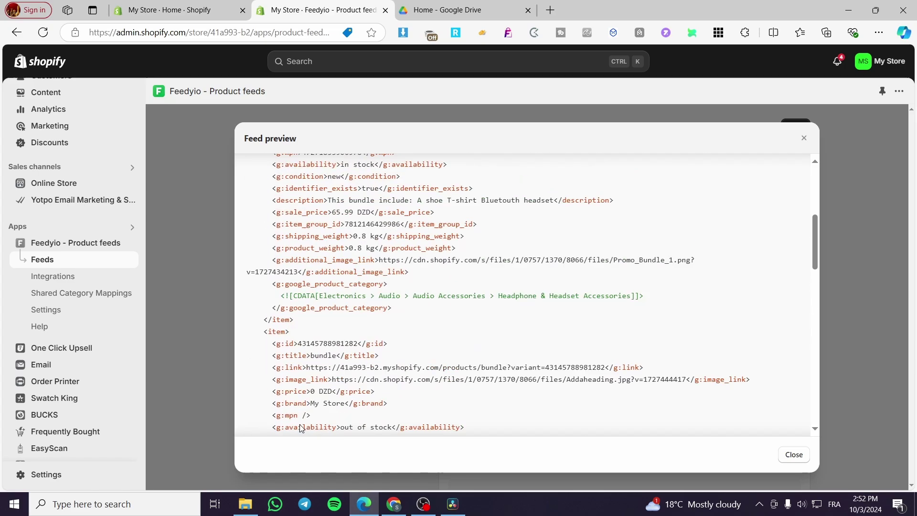
pyautogui.click(804, 138)
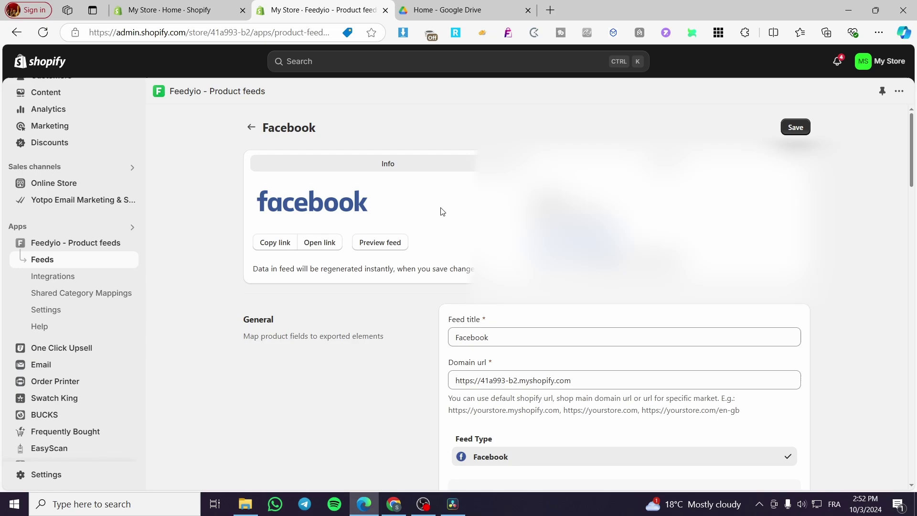
pyautogui.click(273, 243)
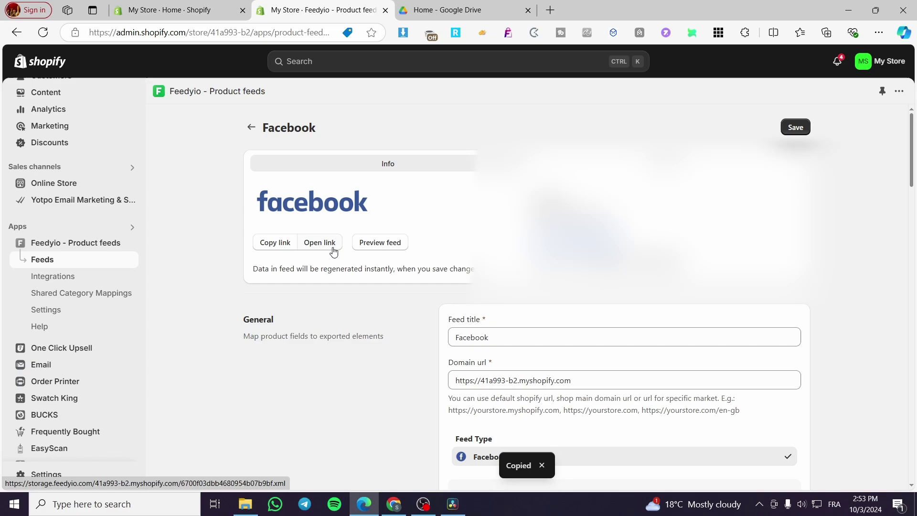
# Open the Facebook feed's XML file from storage.feedyio.com in a new tab.
pyautogui.click(320, 242)
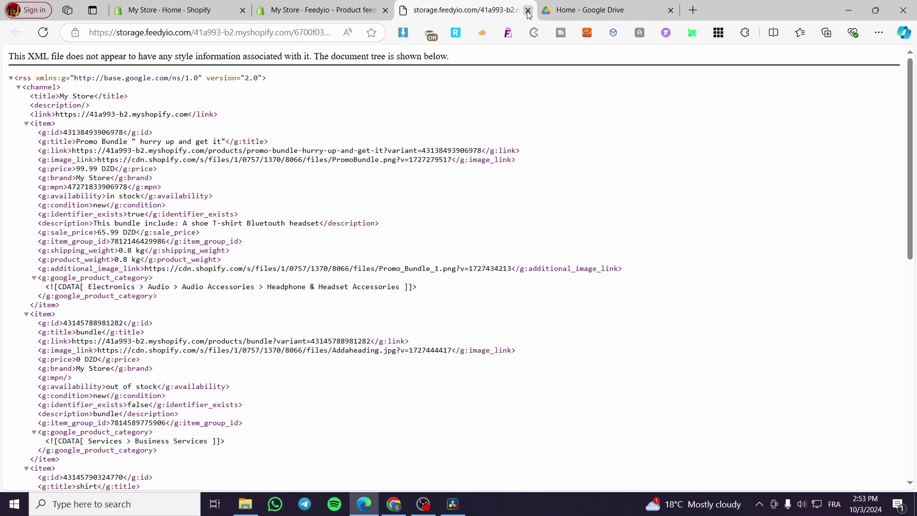
# Close the storage.feedyio.com XML tab and return to the Feedyio Facebook feed page.
pyautogui.click(317, 9)
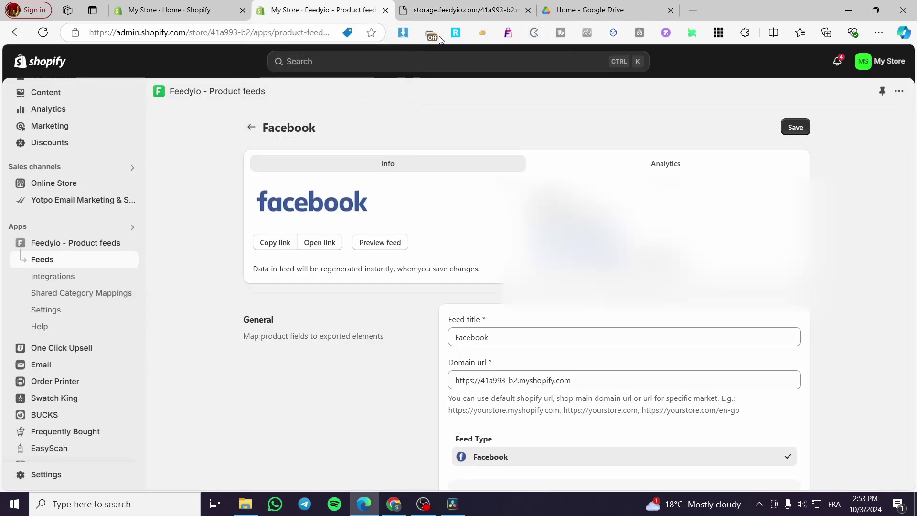
pyautogui.click(528, 10)
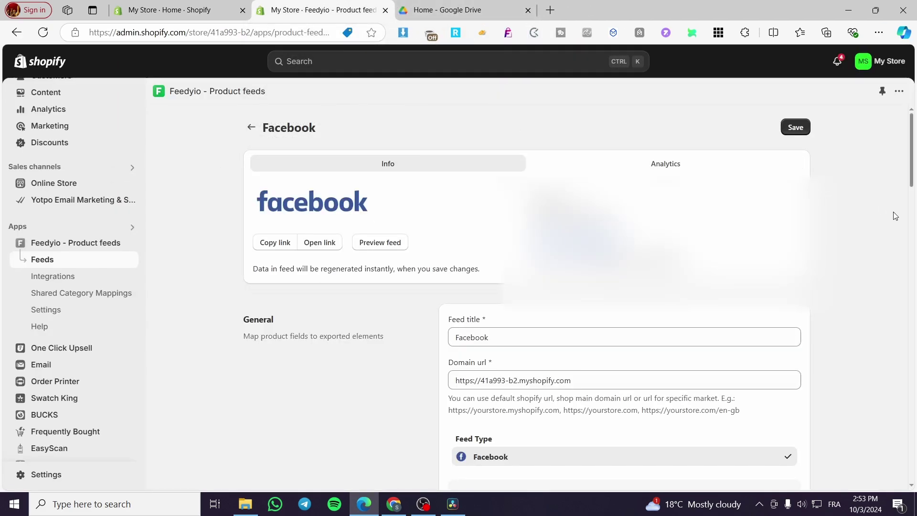